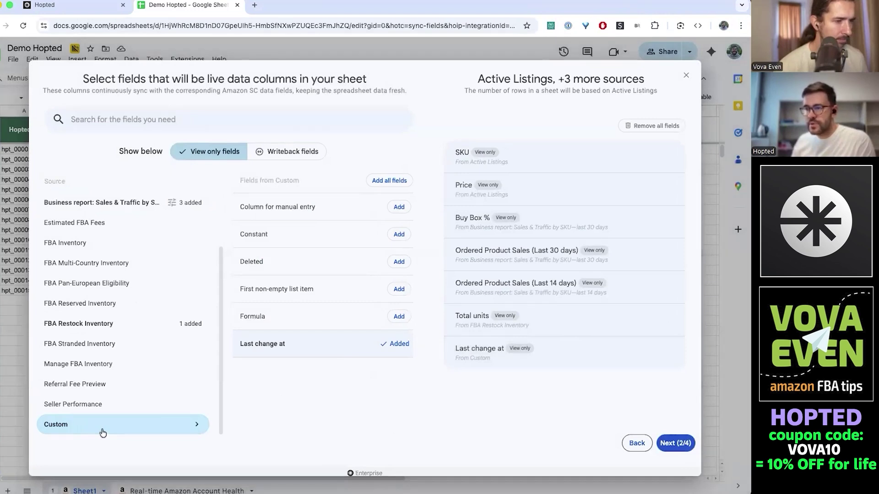
Step: Add a custom Formula field to the Active Listings sync and open its settings
{"action": "left_click", "coordinate": [400, 316]}
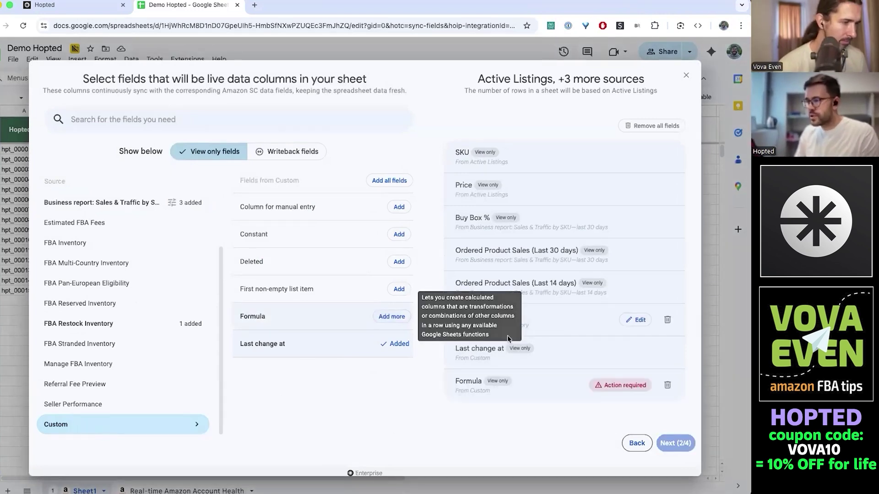
{"action": "left_click", "coordinate": [546, 396]}
{"action": "scroll", "coordinate": [545, 396], "scroll_direction": "down", "scroll_amount": 4}
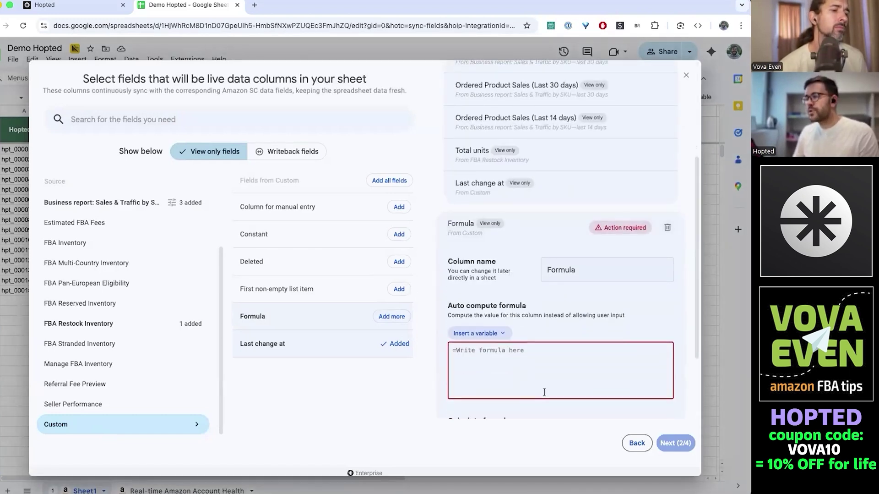
Step: Set the new field's auto compute formula to Total units multiplied by Price, using the selected fields as variables
{"action": "left_click", "coordinate": [532, 343]}
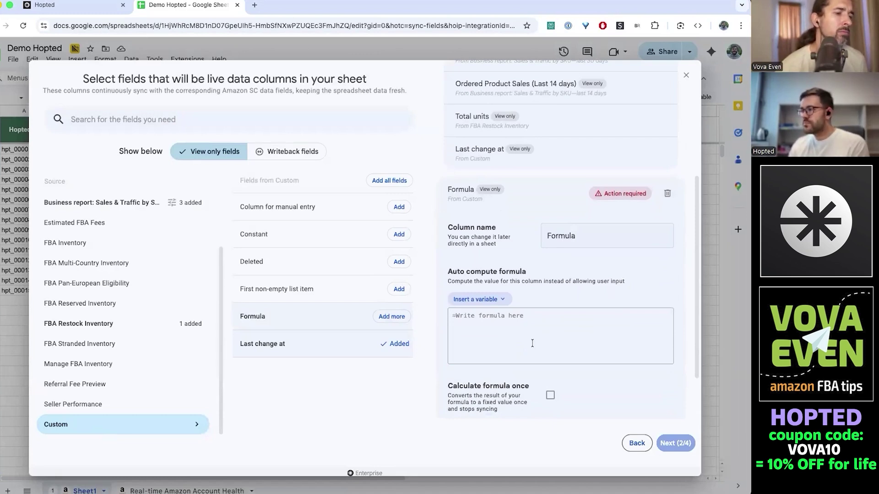
{"action": "left_click", "coordinate": [533, 343]}
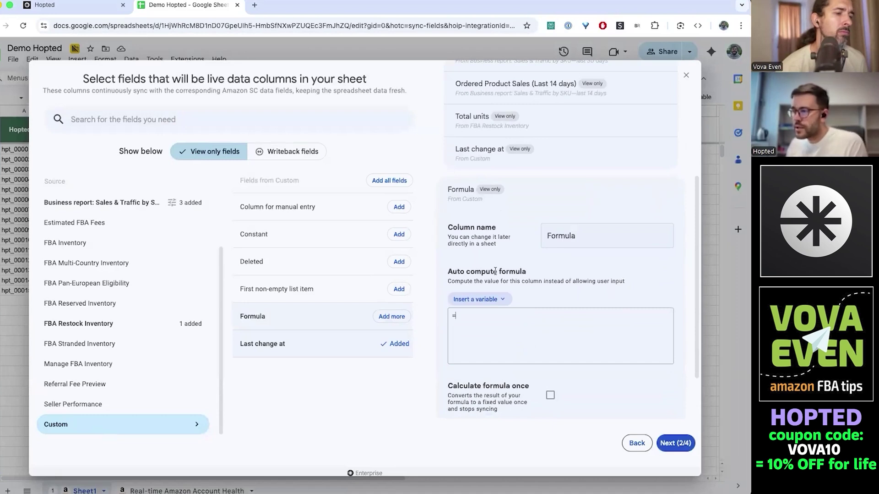
{"action": "left_click", "coordinate": [483, 303]}
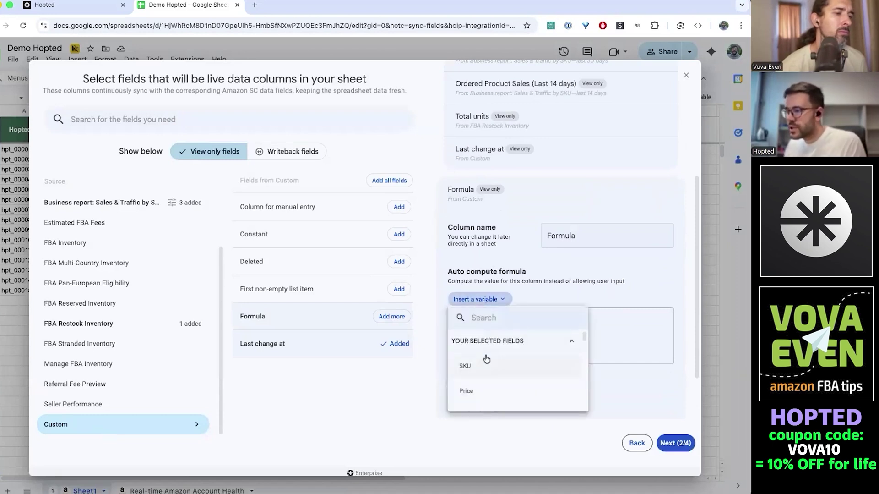
{"action": "scroll", "coordinate": [483, 394], "scroll_direction": "down", "scroll_amount": 2}
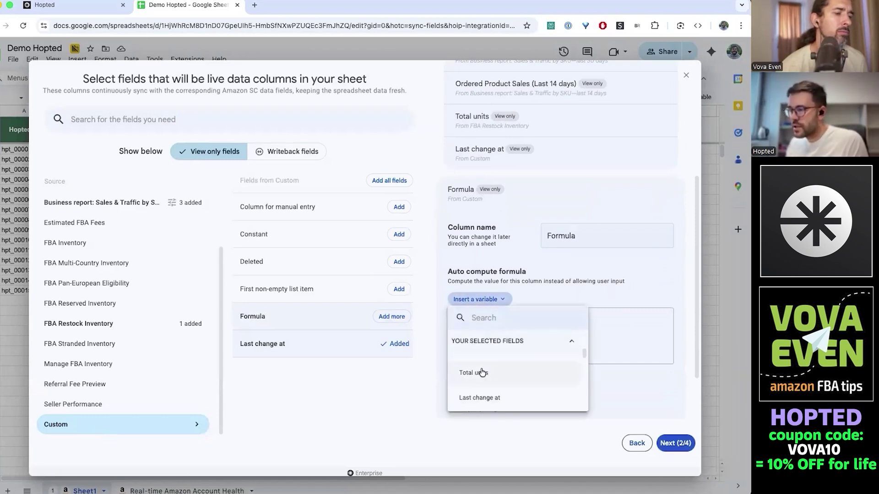
{"action": "left_click", "coordinate": [480, 370]}
{"action": "type", "text": "*"}
{"action": "left_click", "coordinate": [498, 306]}
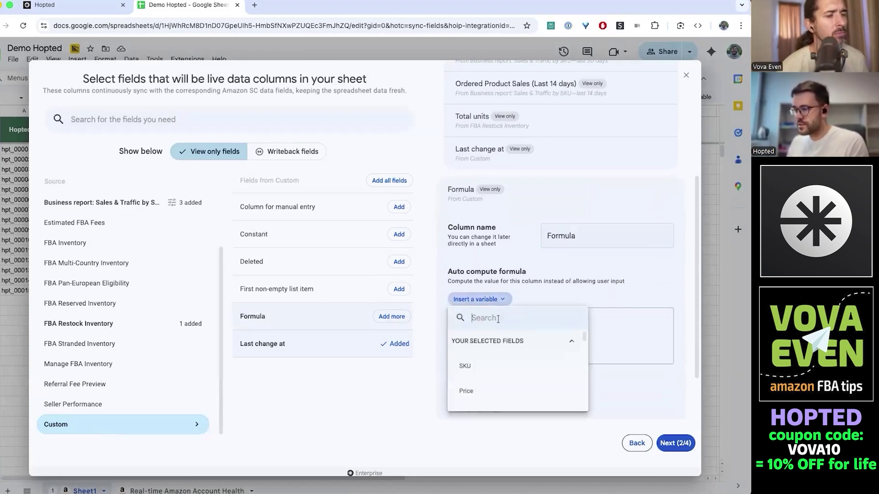
{"action": "type", "text": "price"}
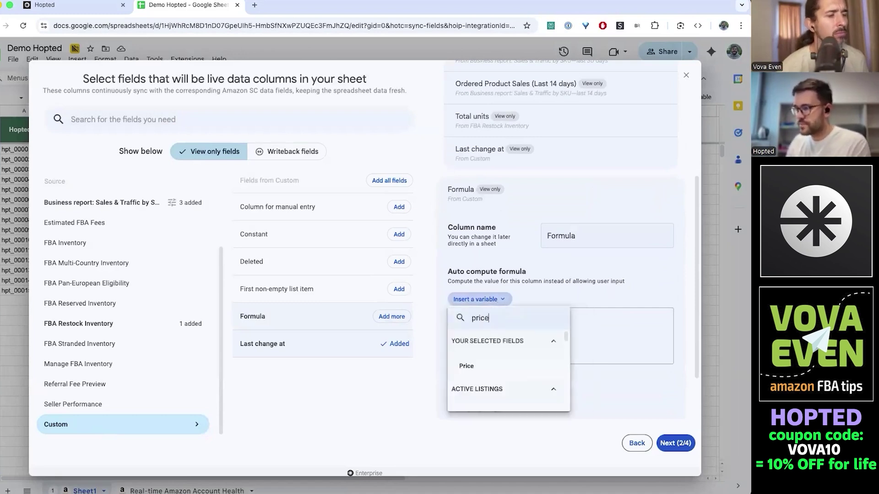
{"action": "left_click", "coordinate": [488, 365]}
Step: Name the formula column Inventory valuation and collapse its settings
{"action": "left_click_drag", "start_coordinate": [588, 234], "coordinate": [539, 232]}
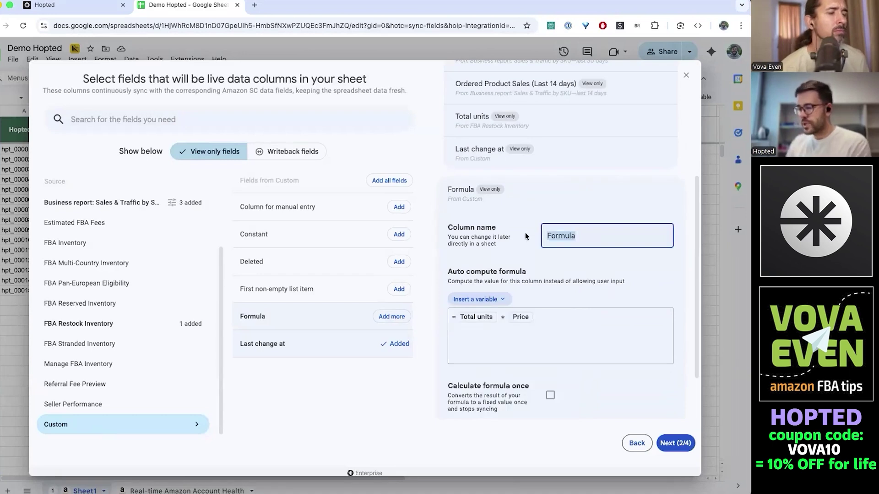
{"action": "type", "text": "Inventory valuation"}
{"action": "mouse_move", "coordinate": [567, 198]}
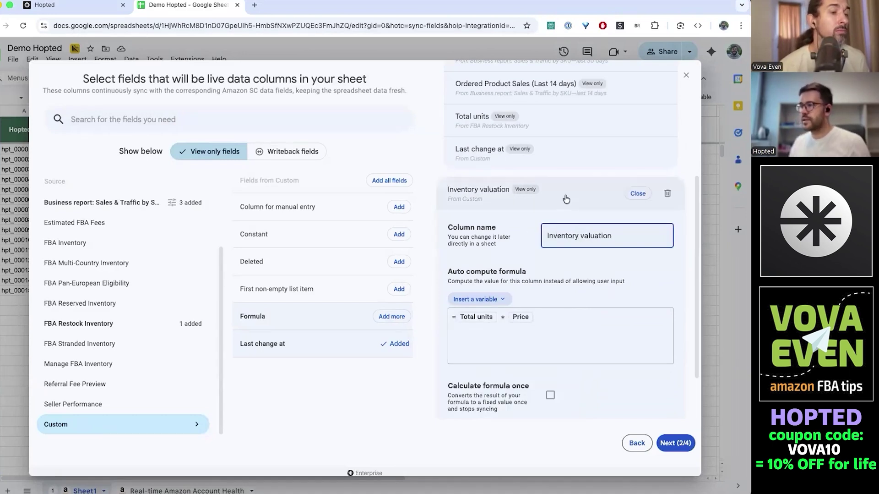
{"action": "left_click", "coordinate": [568, 192]}
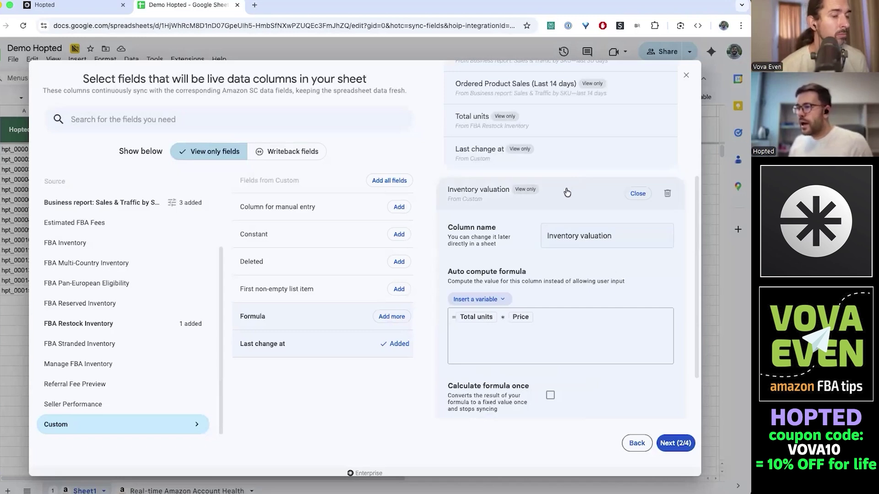
{"action": "left_click", "coordinate": [567, 192]}
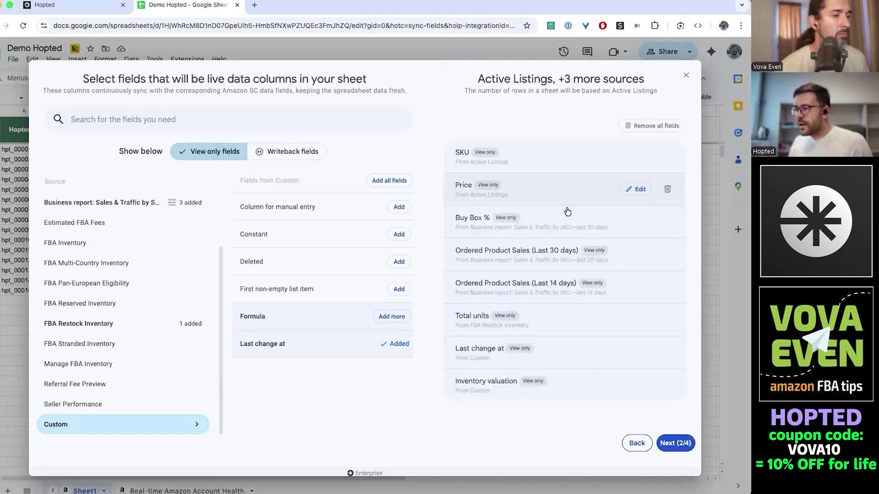
Step: Confirm the sync with the existing Buy box % filter and the every-4-hours frequency, and return to the live data in the sheet
{"action": "left_click", "coordinate": [675, 440]}
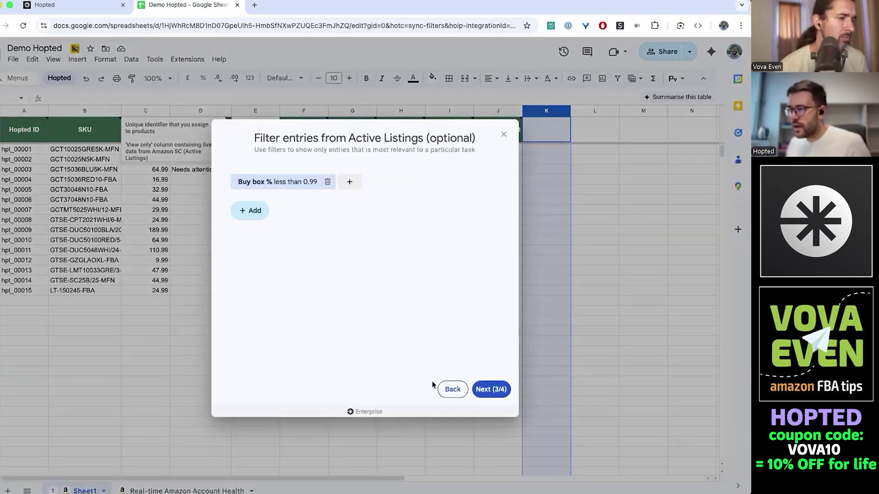
{"action": "key", "text": "Escape"}
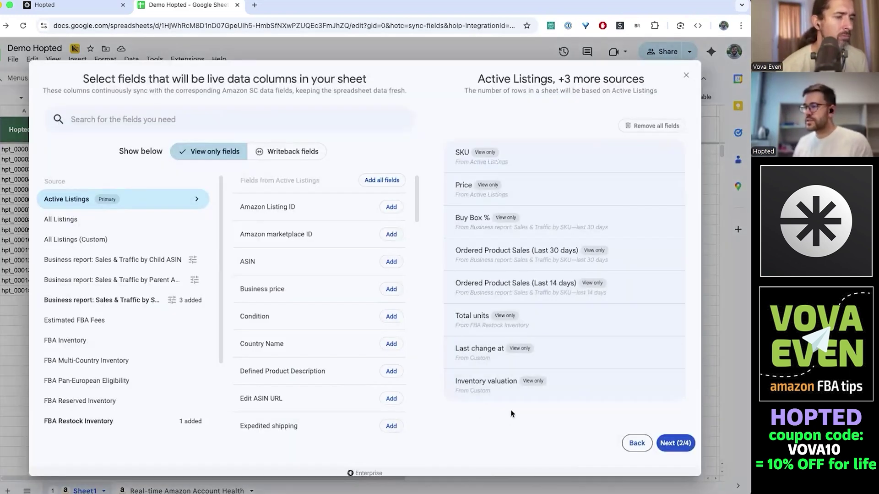
{"action": "left_click", "coordinate": [670, 443]}
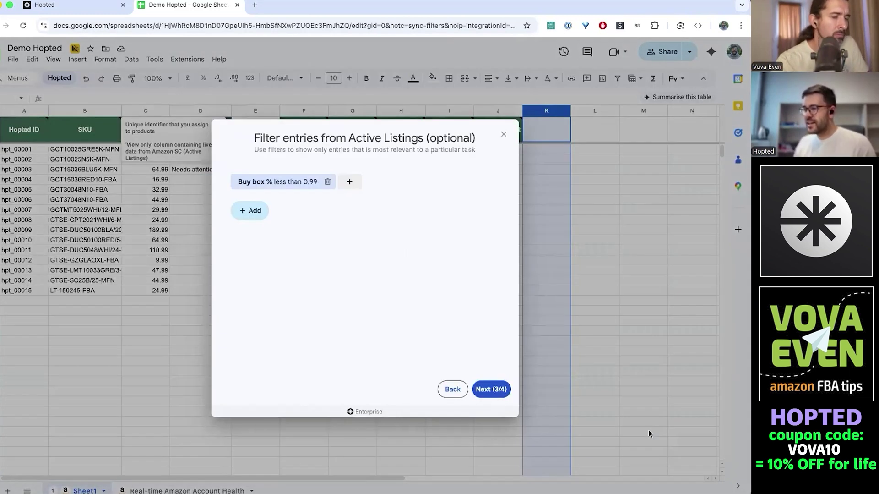
{"action": "left_click", "coordinate": [490, 391]}
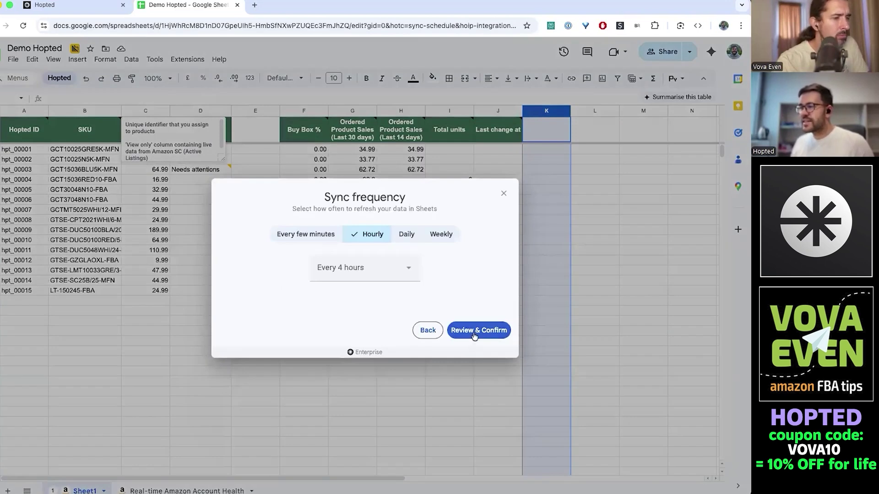
{"action": "left_click", "coordinate": [474, 333]}
{"action": "left_click", "coordinate": [364, 384]}
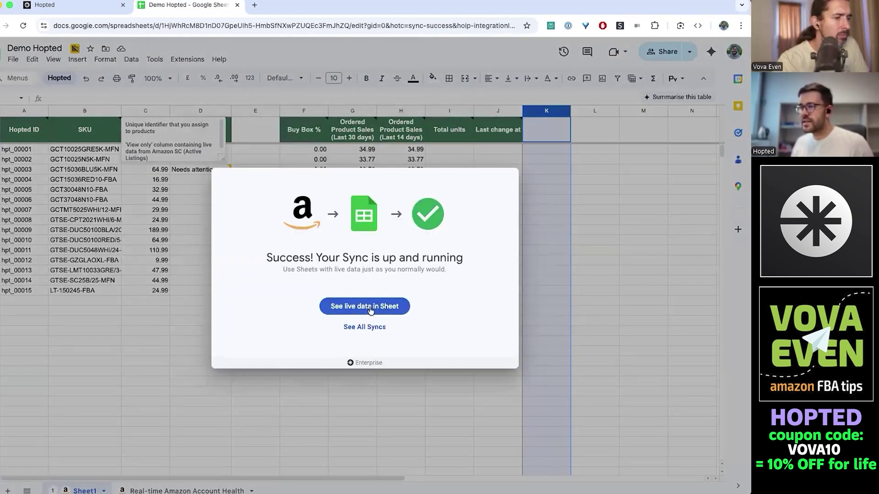
{"action": "left_click", "coordinate": [370, 310]}
Step: Inspect the generated formulas in the Inventory valuation column for the first and fifth products
{"action": "left_click", "coordinate": [543, 150]}
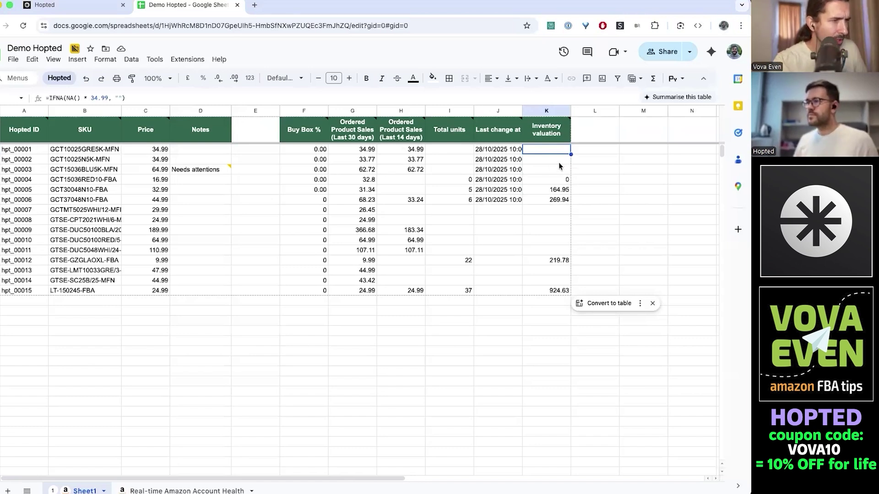
{"action": "left_click", "coordinate": [561, 191]}
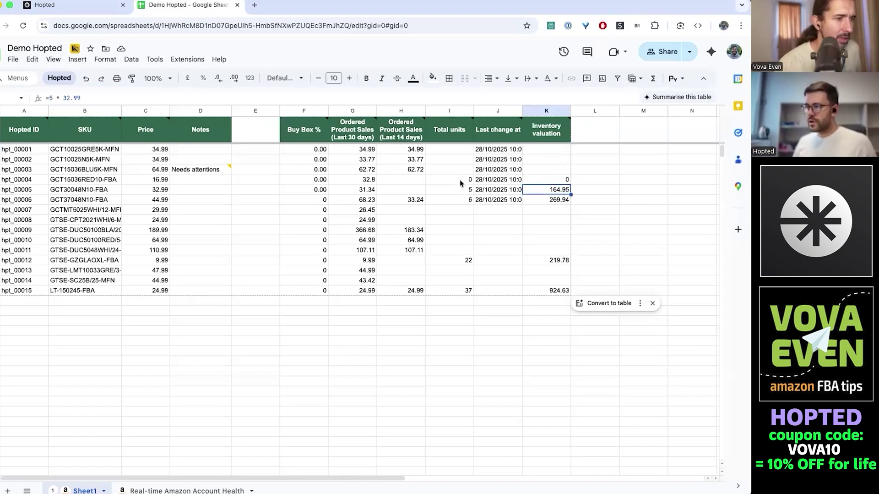
{"action": "left_click", "coordinate": [613, 198]}
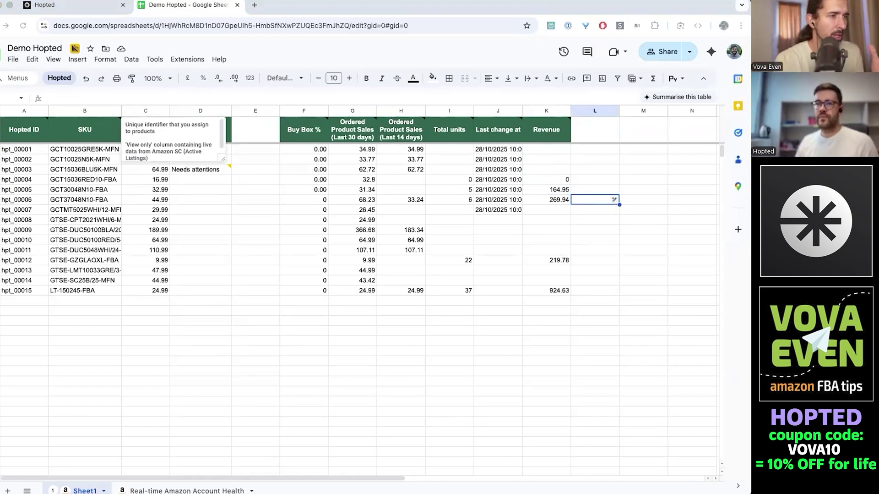
{"action": "left_click", "coordinate": [592, 230]}
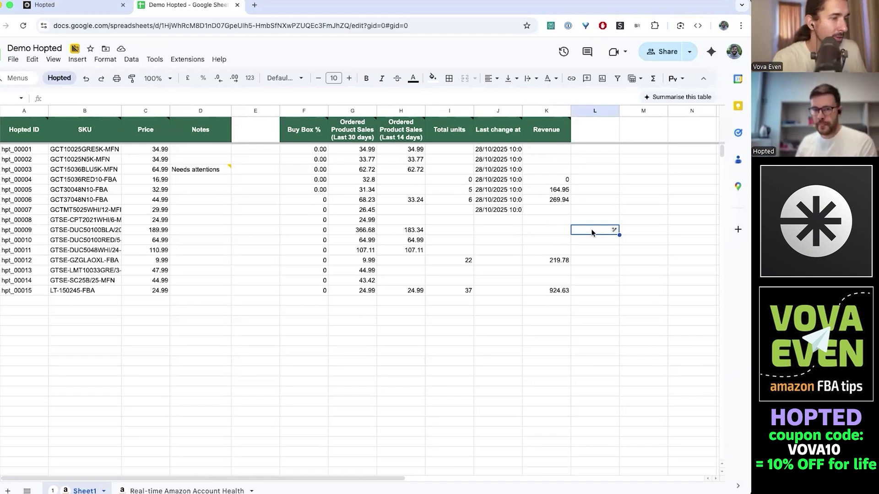
{"action": "left_click", "coordinate": [588, 253]}
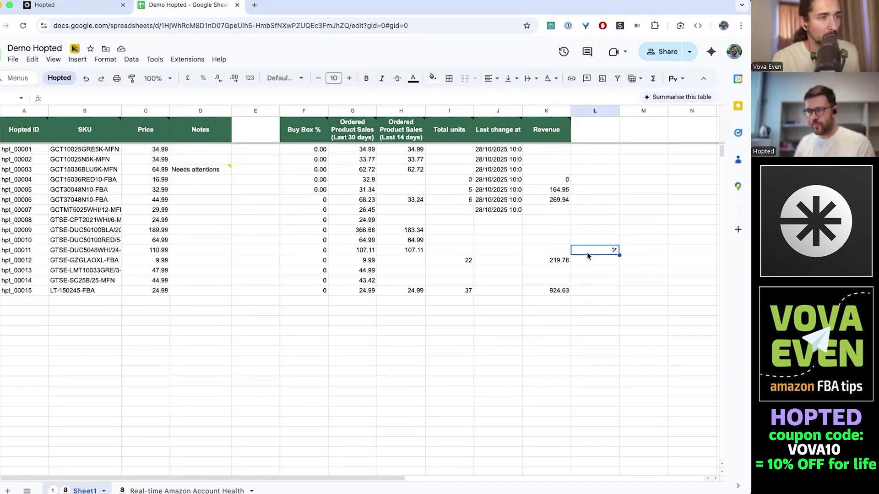
{"action": "left_click", "coordinate": [597, 208]}
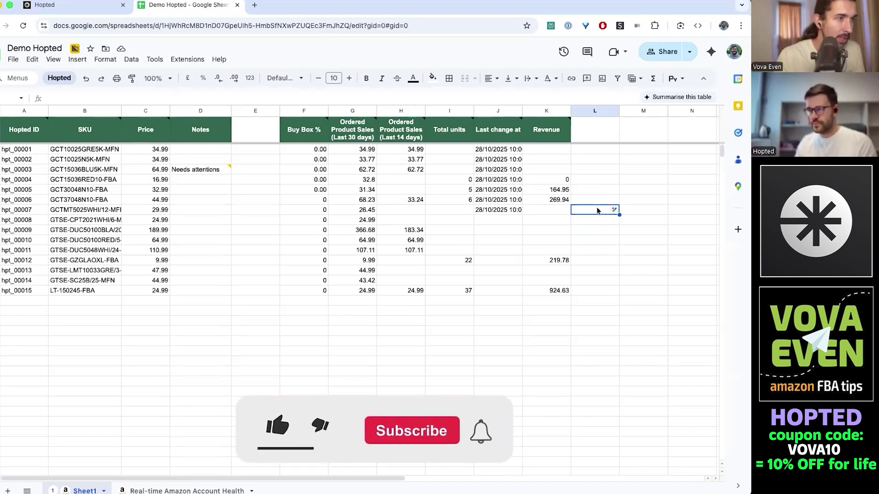
{"action": "left_click", "coordinate": [598, 222]}
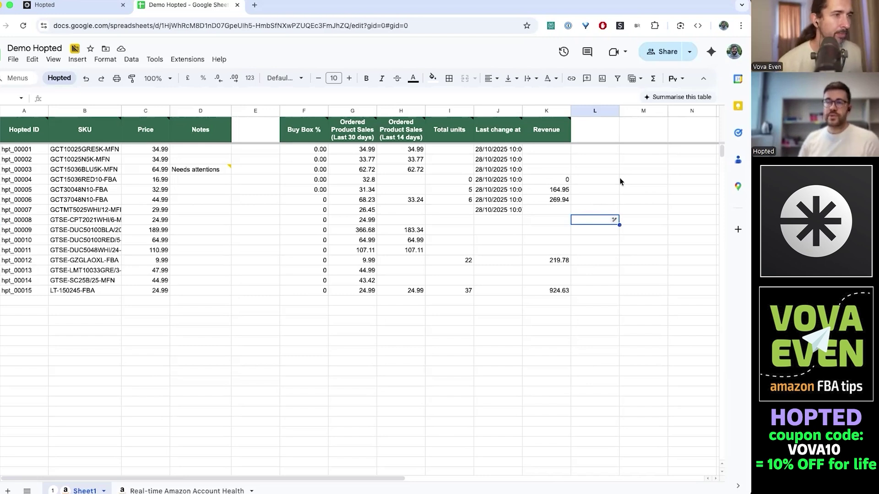
{"action": "left_click", "coordinate": [574, 178]}
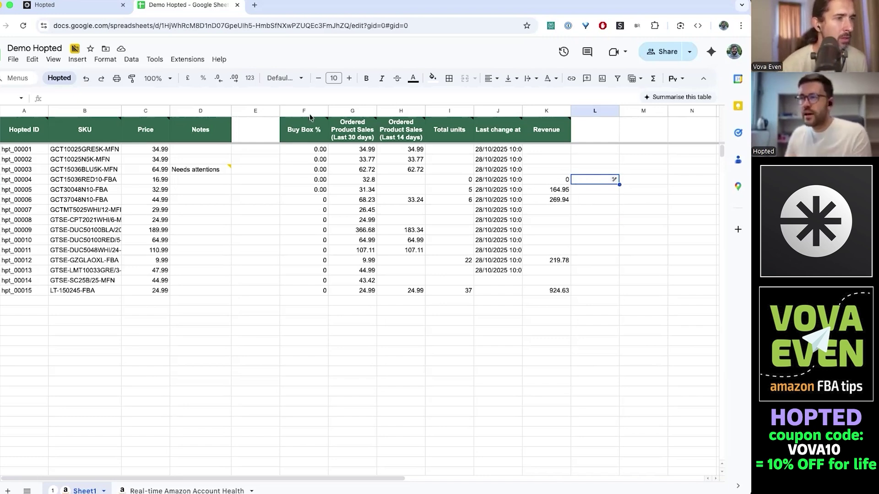
{"action": "left_click", "coordinate": [495, 212]}
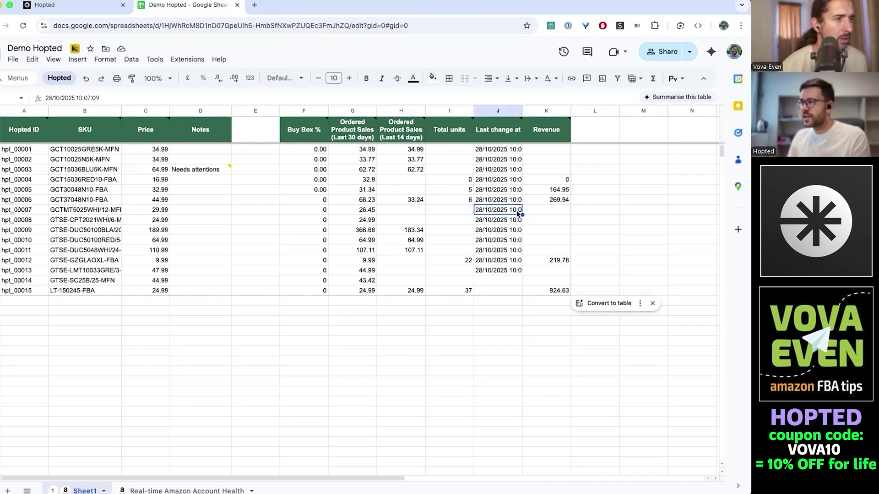
{"action": "scroll", "coordinate": [515, 210], "scroll_direction": "right", "scroll_amount": 2}
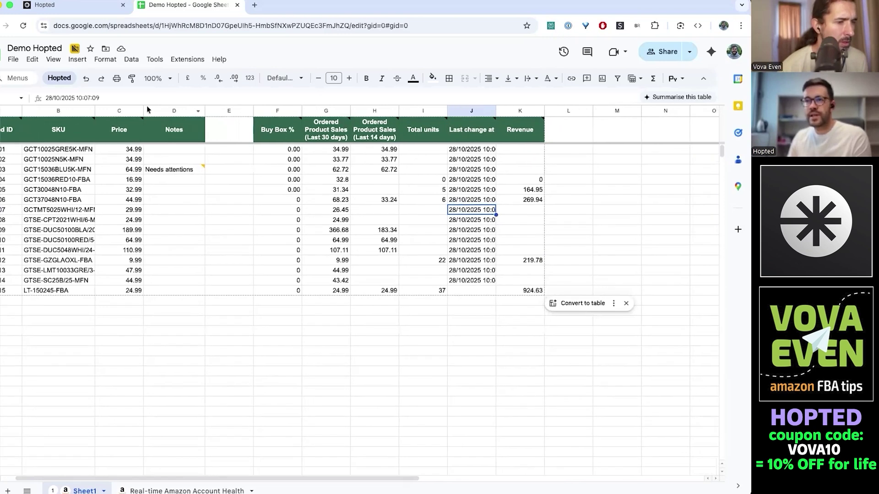
Step: Open the existing Active Listings sync for editing its fields and add the Product name field from Active Listings
{"action": "left_click", "coordinate": [51, 77]}
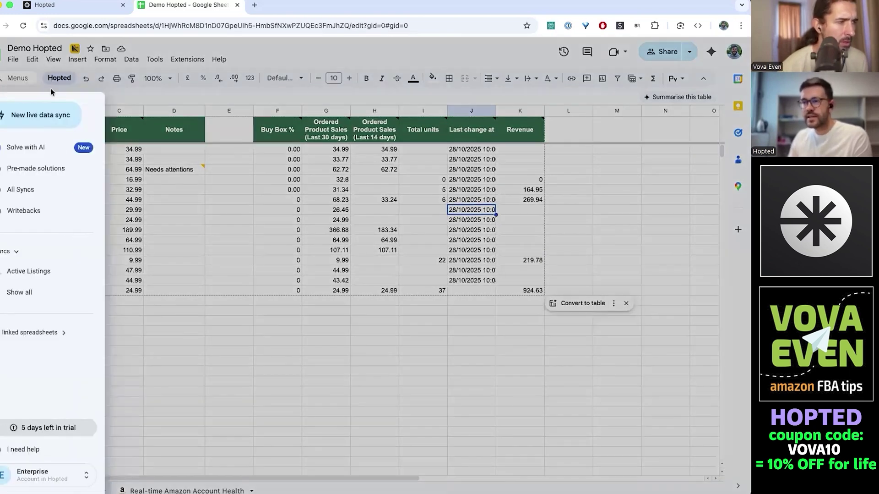
{"action": "left_click", "coordinate": [45, 271]}
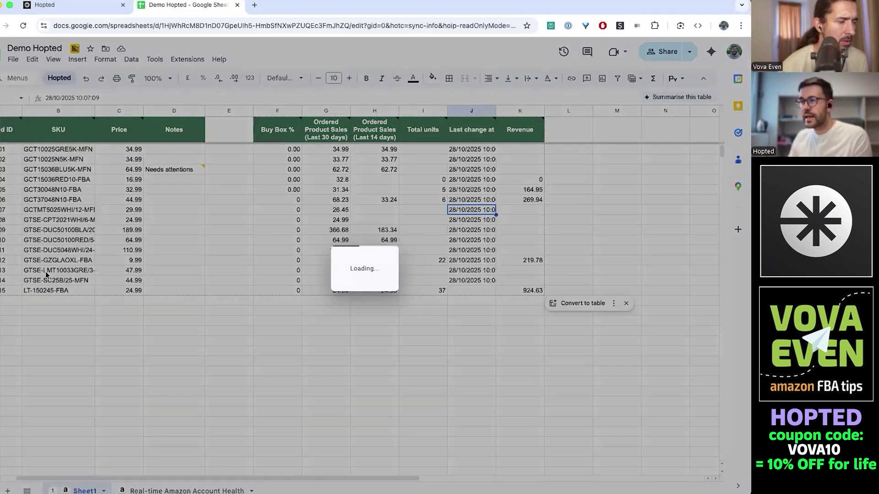
{"action": "left_click", "coordinate": [475, 235]}
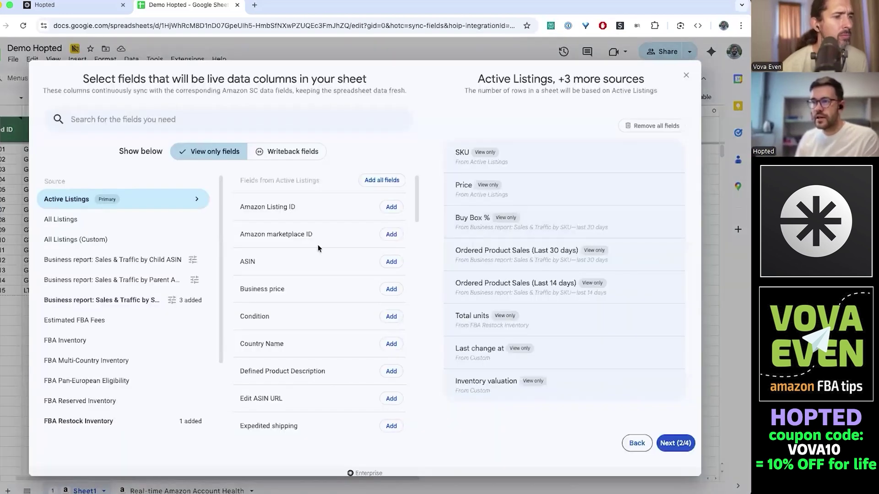
{"action": "left_click", "coordinate": [244, 121]}
{"action": "type", "text": "product name"}
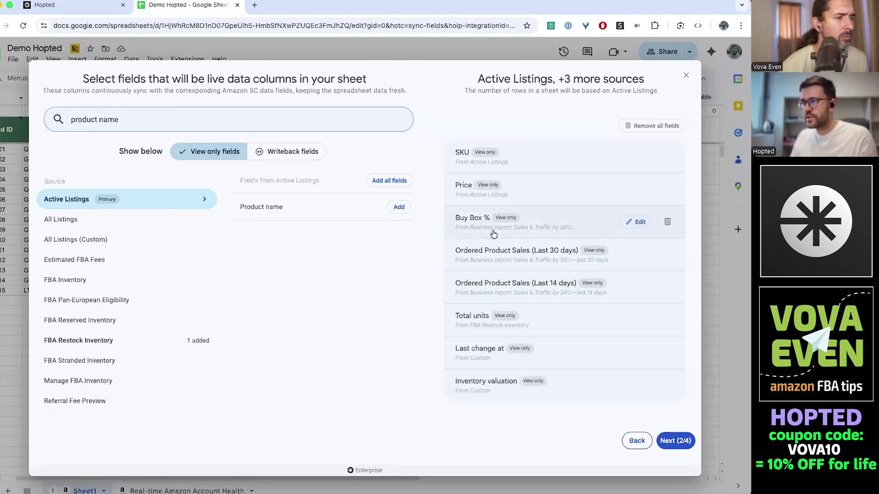
{"action": "left_click", "coordinate": [399, 206]}
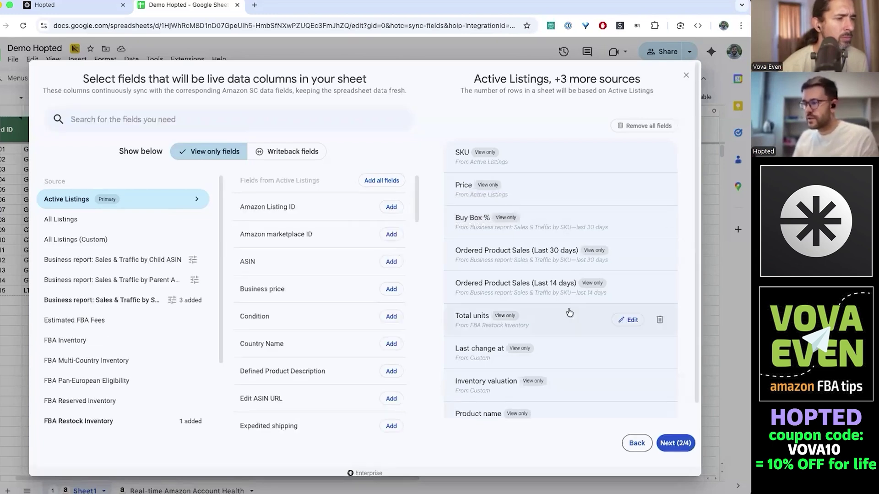
Step: Add another custom Formula field to the sync after Product name and open its settings
{"action": "scroll", "coordinate": [570, 312], "scroll_direction": "down", "scroll_amount": 1}
{"action": "scroll", "coordinate": [103, 384], "scroll_direction": "down", "scroll_amount": 2}
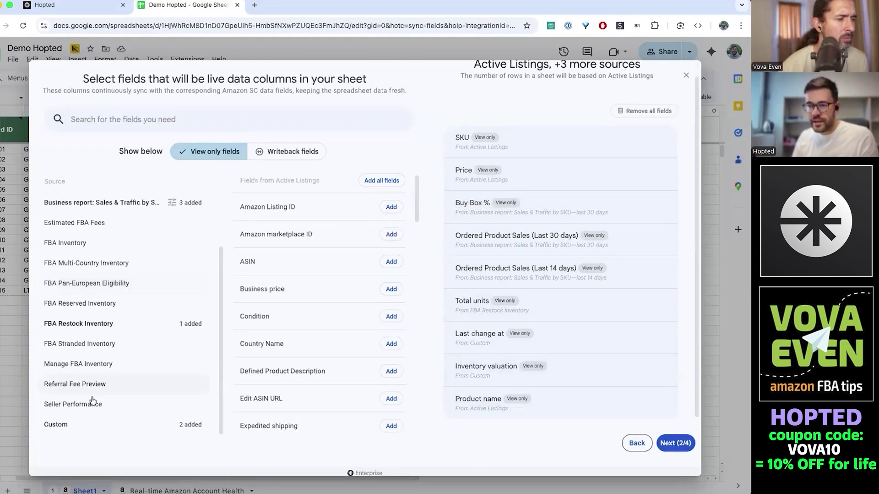
{"action": "left_click", "coordinate": [55, 425]}
{"action": "left_click", "coordinate": [392, 316]}
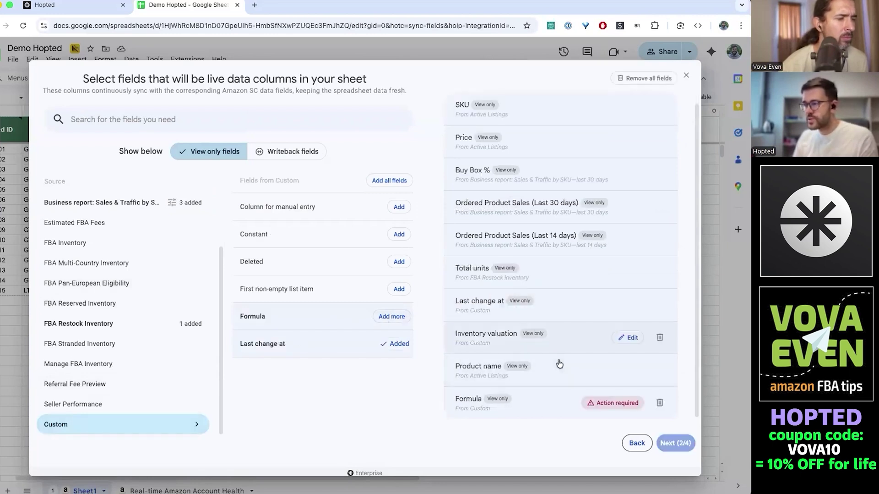
{"action": "left_click", "coordinate": [548, 404]}
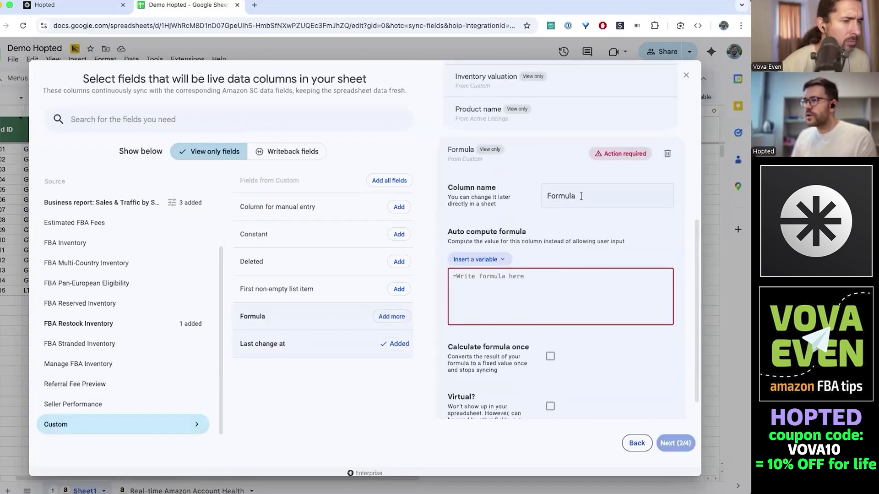
{"action": "left_click", "coordinate": [506, 284]}
{"action": "type", "text": "="}
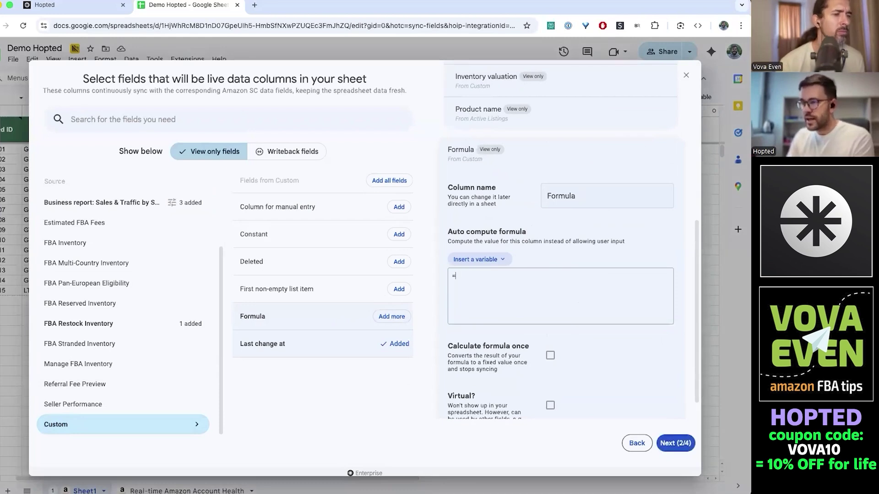
{"action": "type", "text": "AI("}
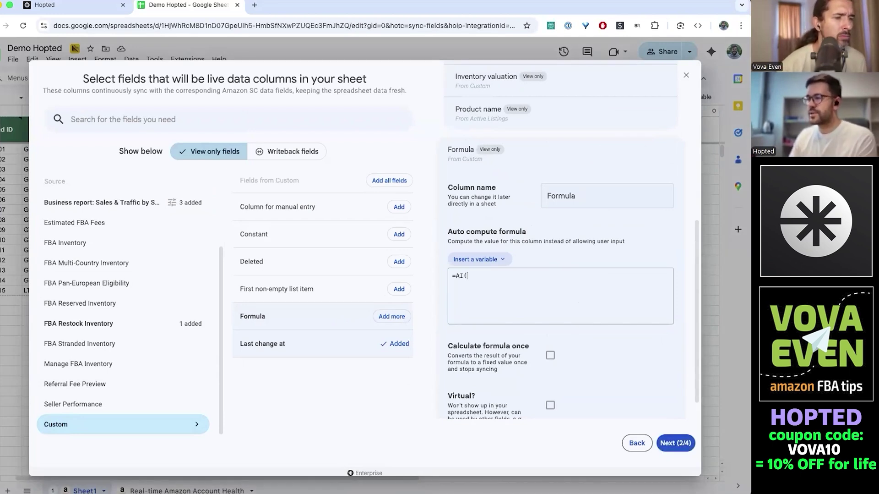
{"action": "type", "text": "\""}
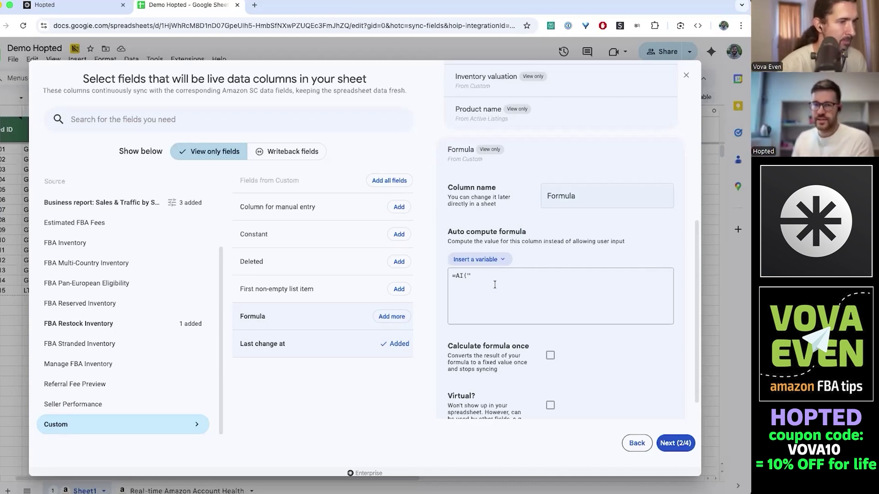
Step: Add a custom Formula field to the sync and name its column Labels/tags
{"action": "left_click", "coordinate": [64, 423]}
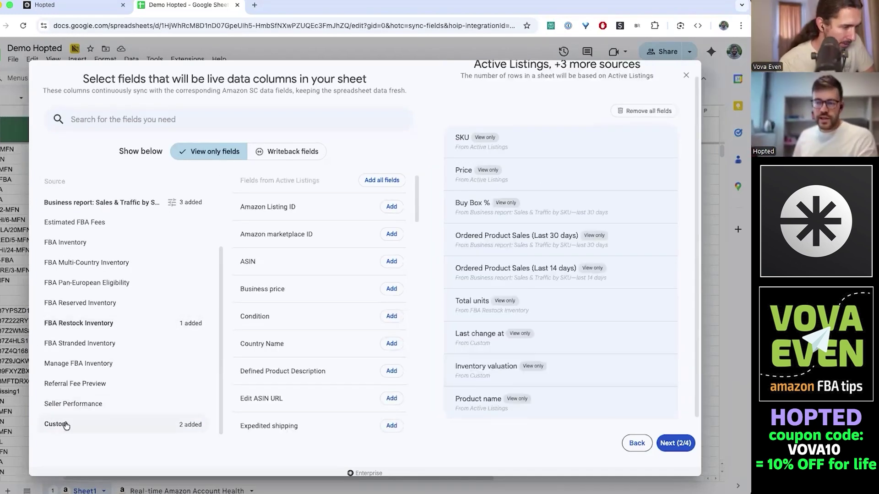
{"action": "left_click", "coordinate": [65, 424]}
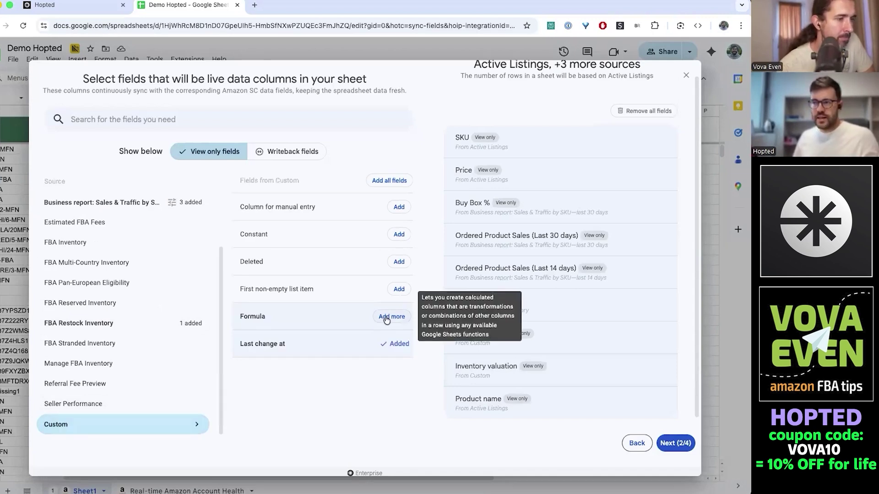
{"action": "left_click", "coordinate": [387, 319]}
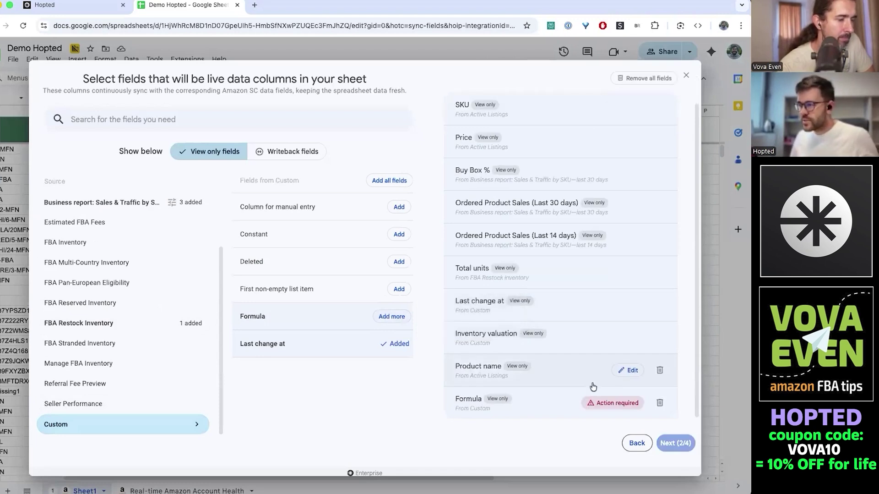
{"action": "left_click", "coordinate": [542, 406]}
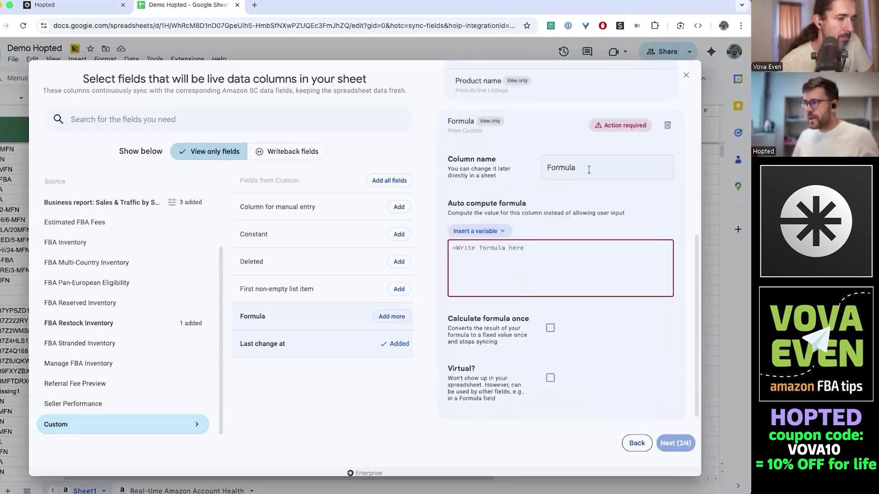
{"action": "type", "text": "Labels/tags"}
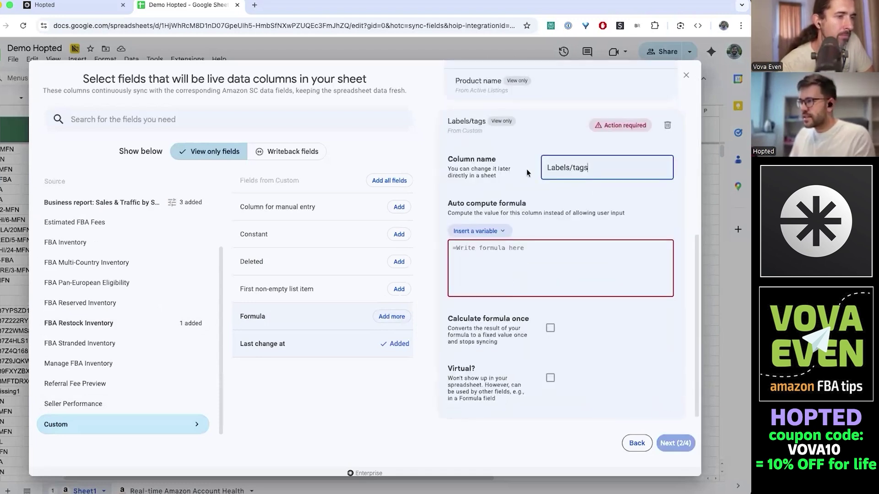
Step: Begin the Labels/tags formula with =AI("Categorize this title with a single word as a label:
{"action": "key", "text": "Tab"}
{"action": "key", "text": "Tab"}
{"action": "type", "text": "="}
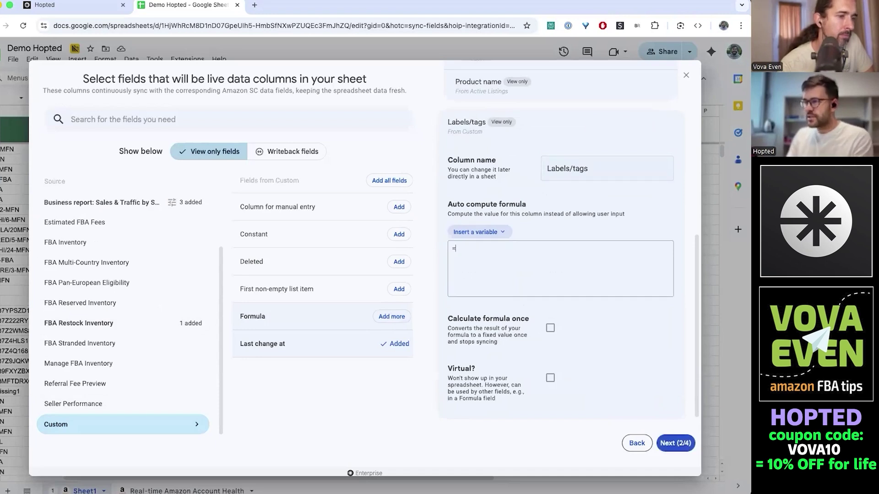
{"action": "type", "text": "AI(\""}
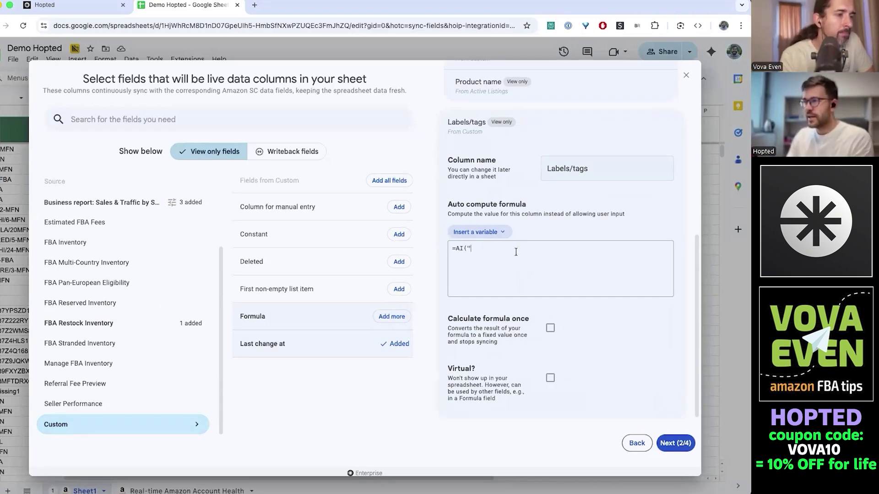
{"action": "type", "text": "Categorize "}
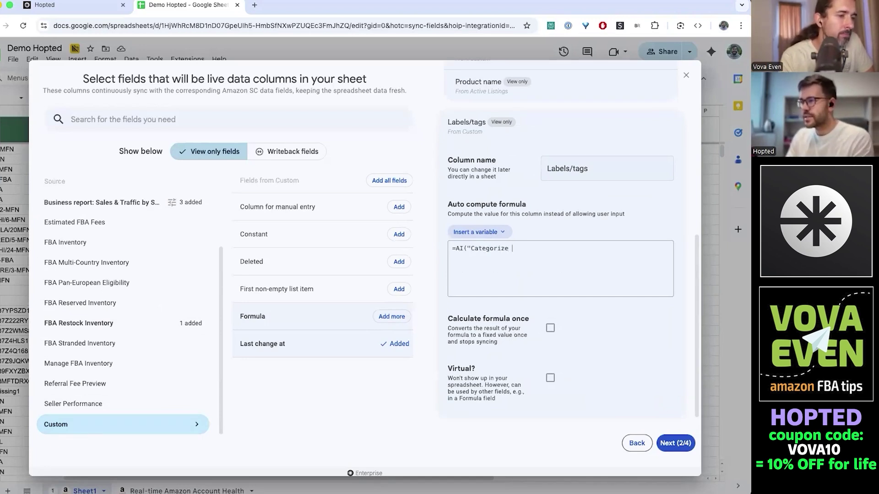
{"action": "type", "text": "this title with a single "}
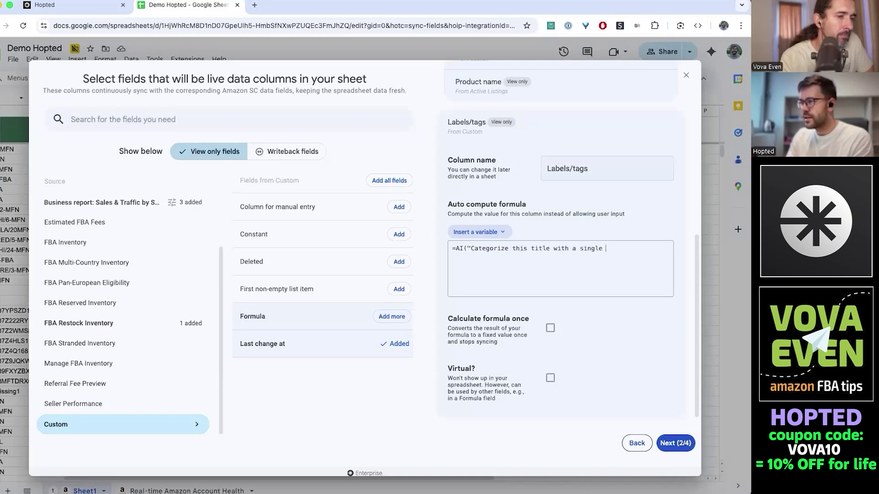
{"action": "type", "text": "word as a label"}
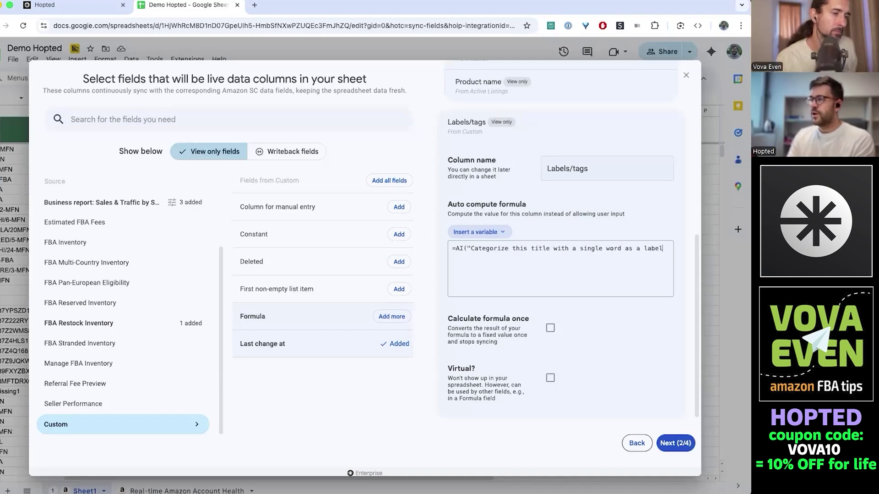
{"action": "type", "text": ":"}
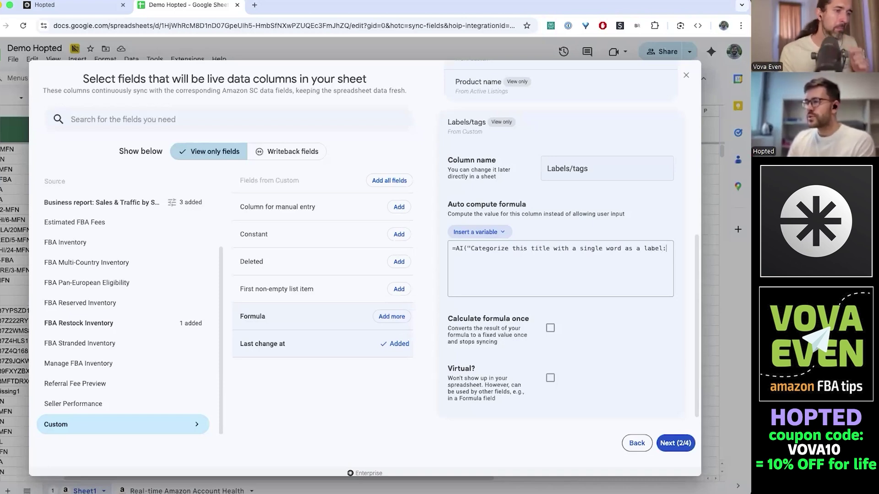
Step: Insert the Product name variable from the selected fields into the AI prompt and complete the formula with ")
{"action": "left_click", "coordinate": [477, 233]}
{"action": "type", "text": "produ"}
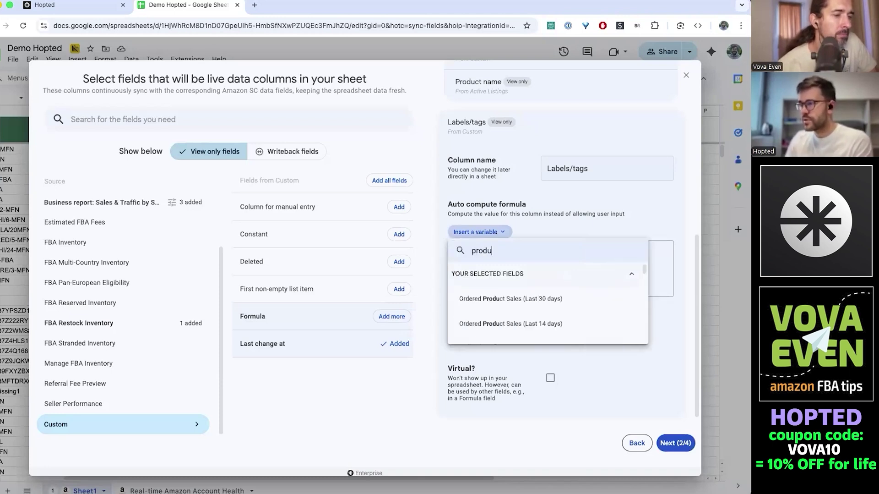
{"action": "type", "text": "ct name"}
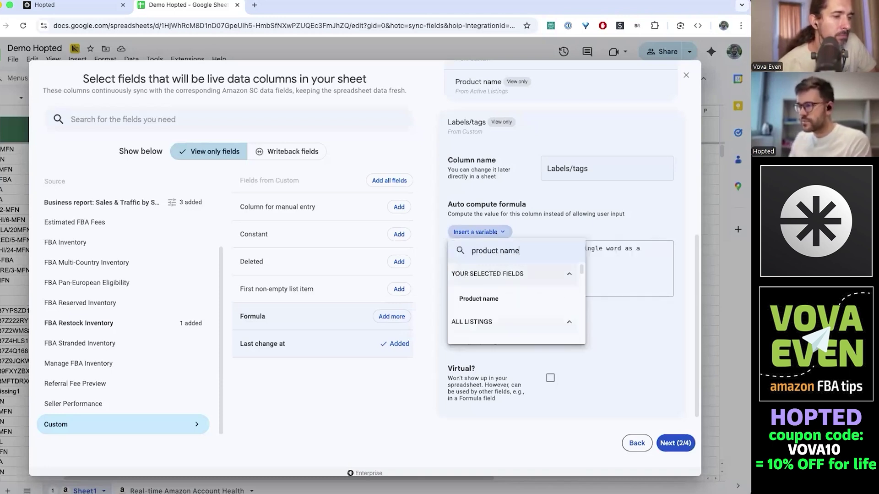
{"action": "left_click", "coordinate": [506, 302]}
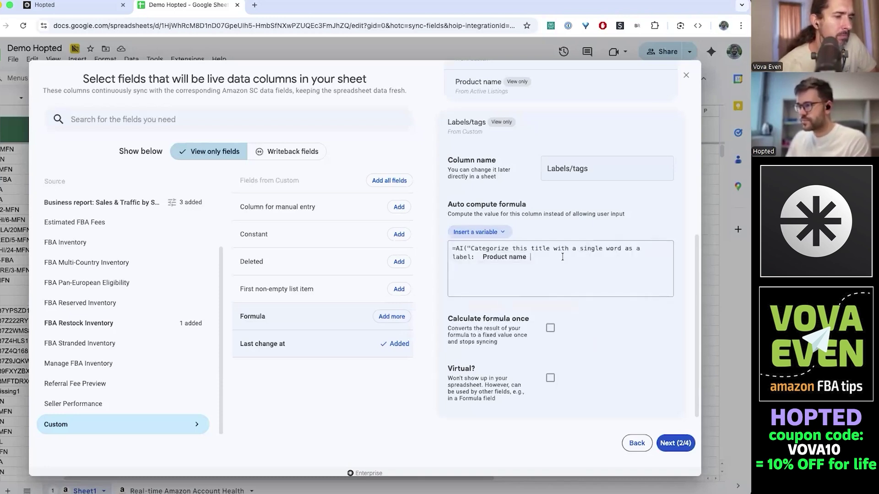
{"action": "type", "text": "\")"}
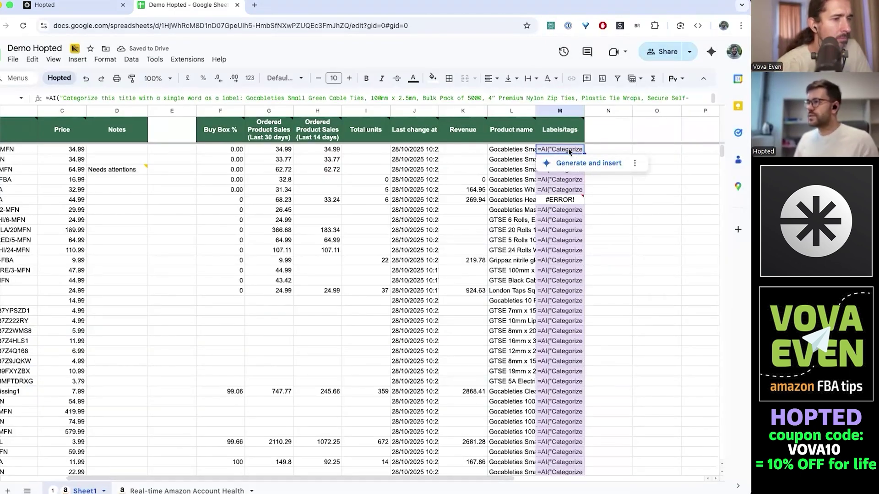
Step: Generate and insert the AI label for the first product in the Labels/tags column
{"action": "left_click", "coordinate": [562, 189]}
{"action": "left_click", "coordinate": [568, 149]}
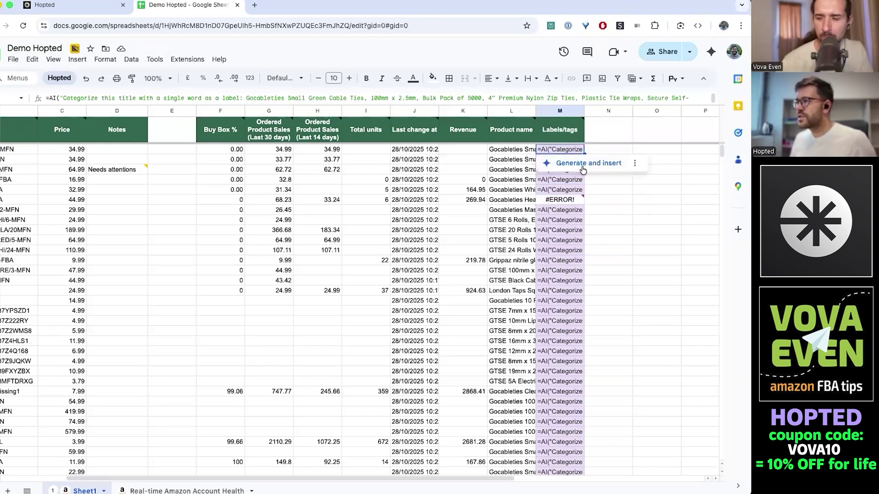
{"action": "left_click", "coordinate": [611, 163]}
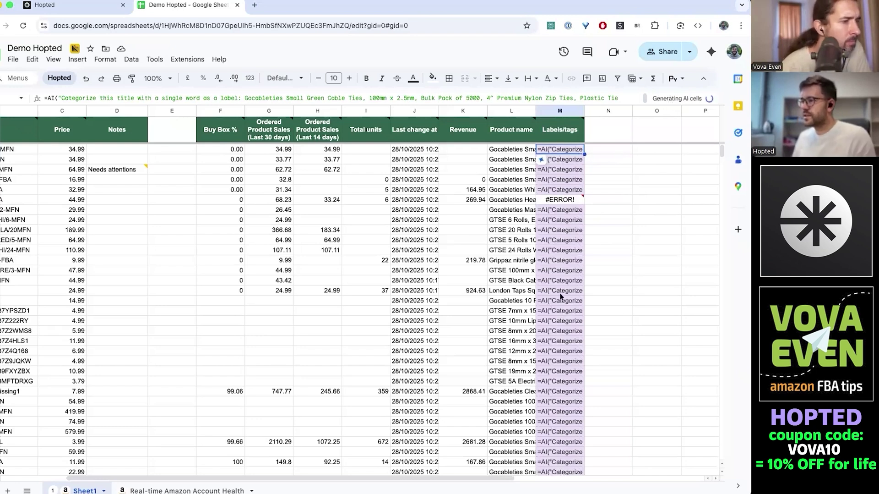
{"action": "left_click", "coordinate": [564, 382], "text": "shift"}
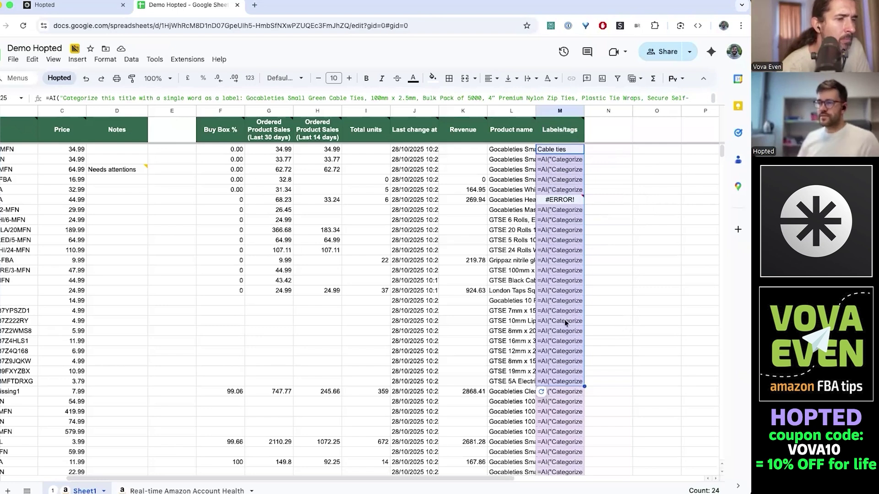
{"action": "mouse_move", "coordinate": [564, 110]}
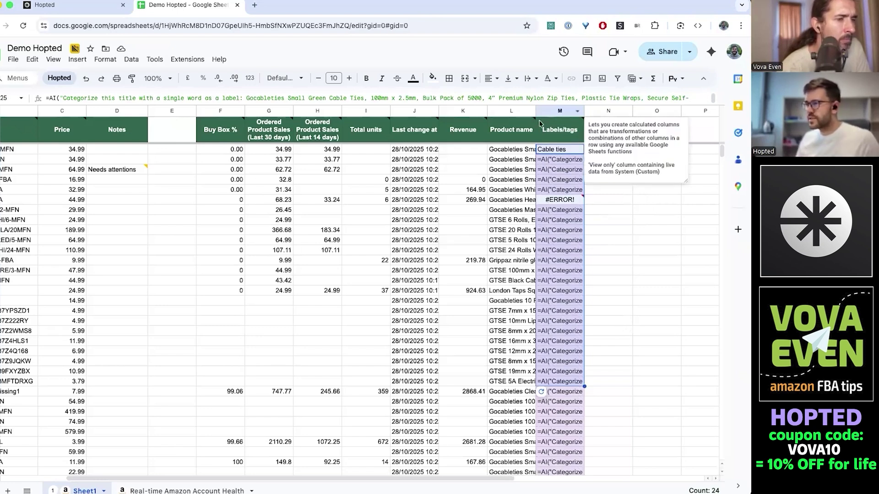
{"action": "left_click", "coordinate": [627, 218]}
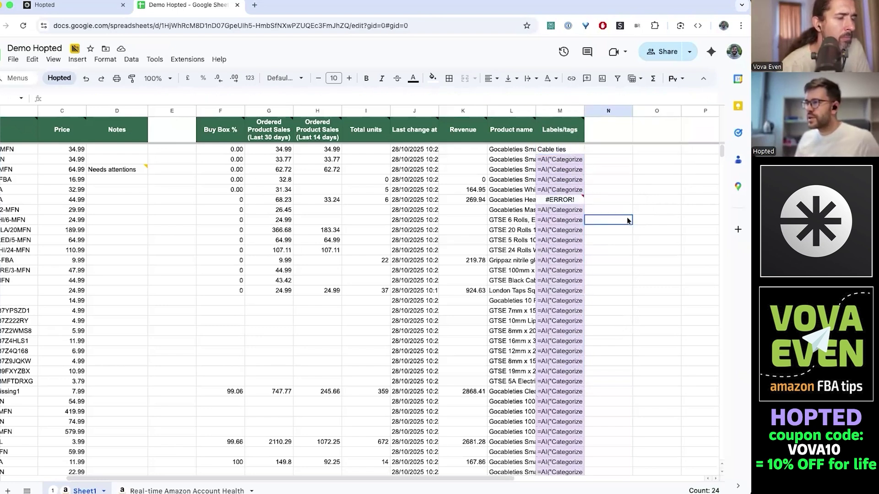
Step: Generate and insert the AI labels for the second through 27th products in the Labels/tags column
{"action": "left_click", "coordinate": [556, 160]}
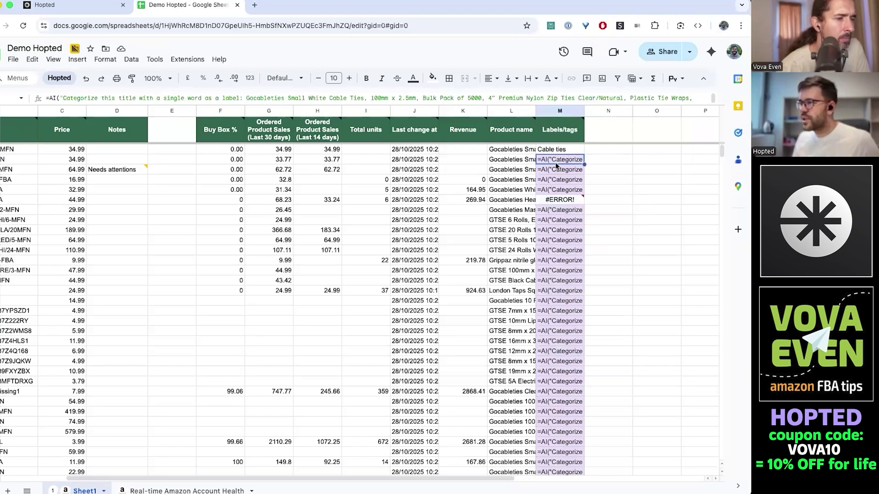
{"action": "left_click", "coordinate": [563, 411], "text": "shift"}
{"action": "left_click", "coordinate": [567, 426]}
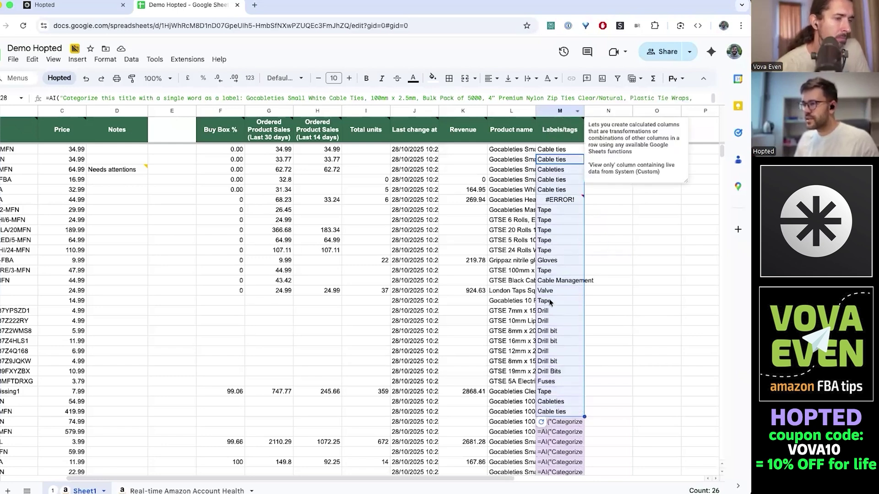
{"action": "left_click", "coordinate": [609, 269]}
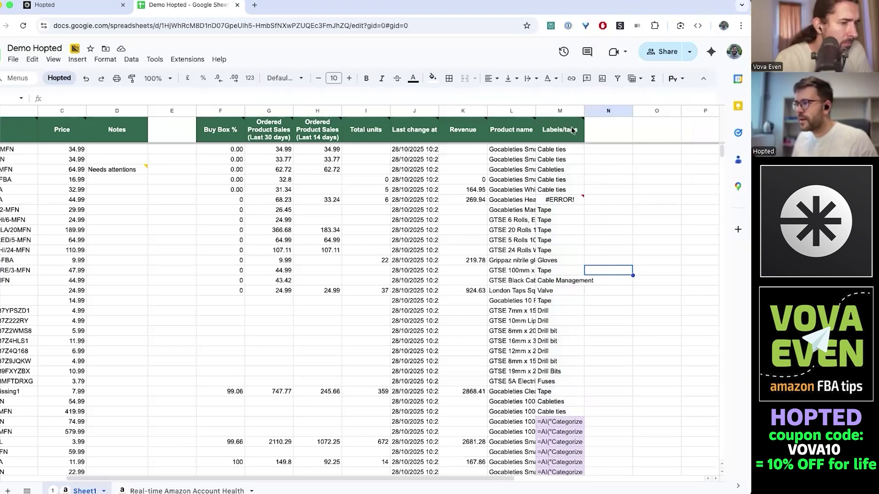
Step: Refresh and insert the AI results for the entire Labels/tags column
{"action": "left_click", "coordinate": [561, 111]}
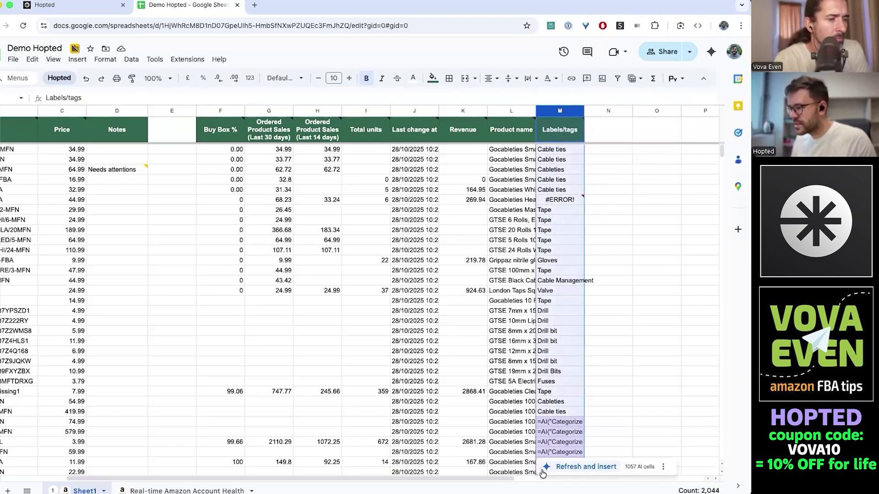
{"action": "left_click", "coordinate": [595, 467]}
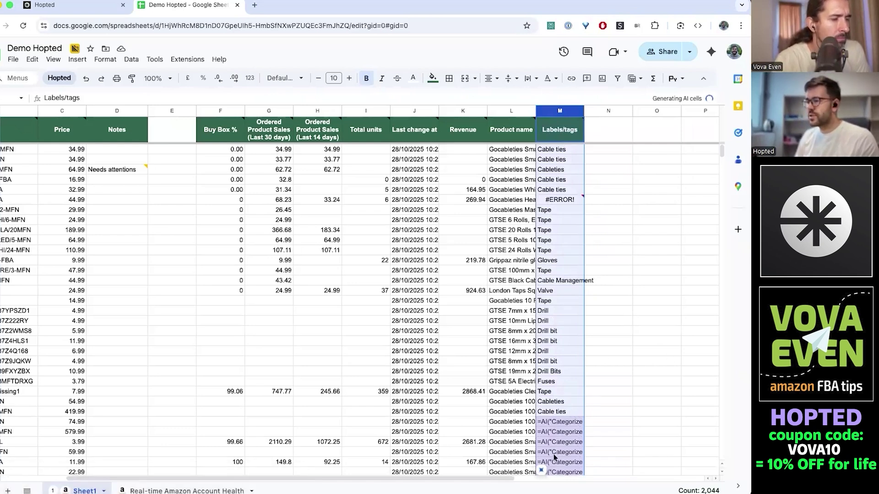
{"action": "left_click", "coordinate": [616, 398]}
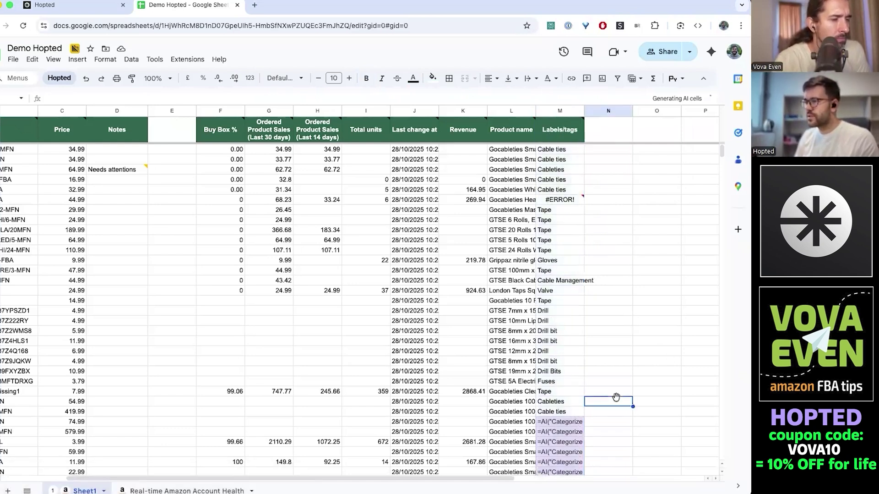
Step: Convert all the data columns from Hopted ID through Labels/tags into a table
{"action": "left_click", "coordinate": [572, 130]}
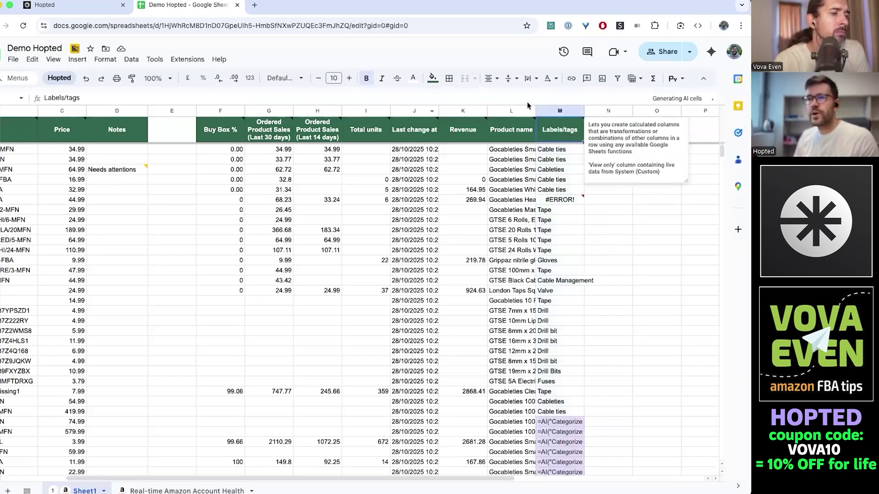
{"action": "scroll", "coordinate": [65, 128], "scroll_direction": "left", "scroll_amount": 1}
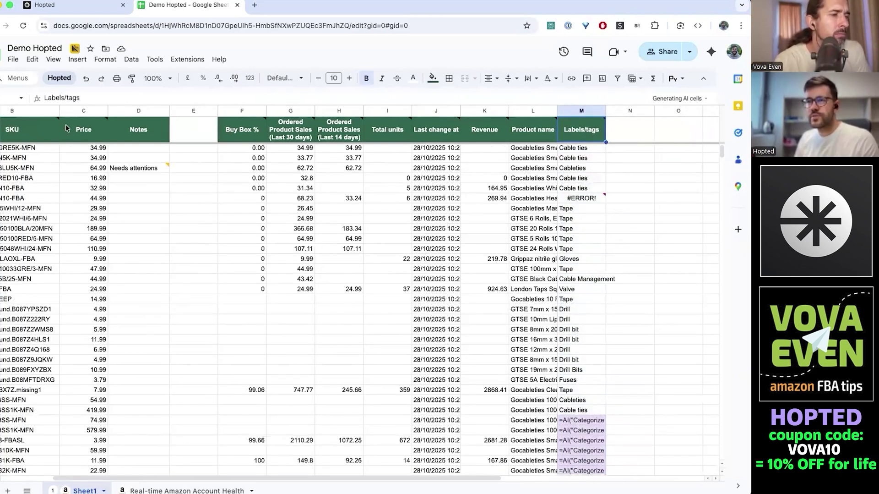
{"action": "scroll", "coordinate": [65, 128], "scroll_direction": "left", "scroll_amount": 1}
{"action": "left_click", "coordinate": [24, 110]}
{"action": "left_click", "coordinate": [662, 111], "text": "shift"}
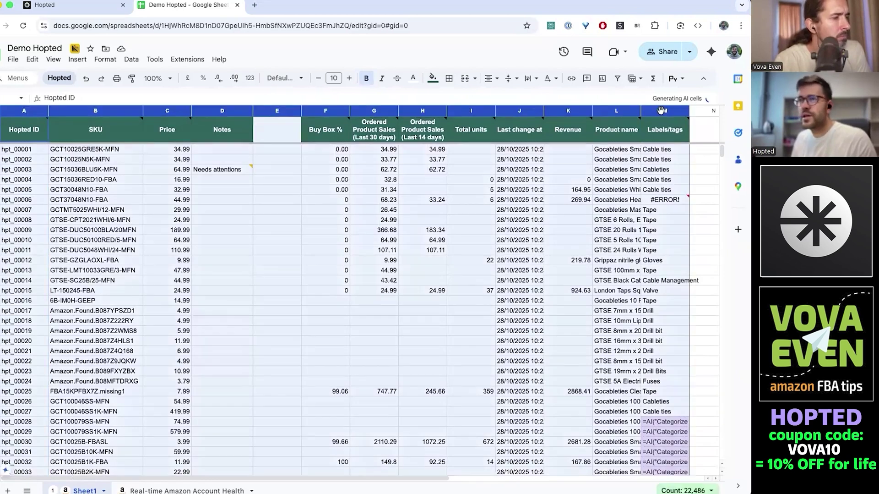
{"action": "left_click", "coordinate": [105, 59]}
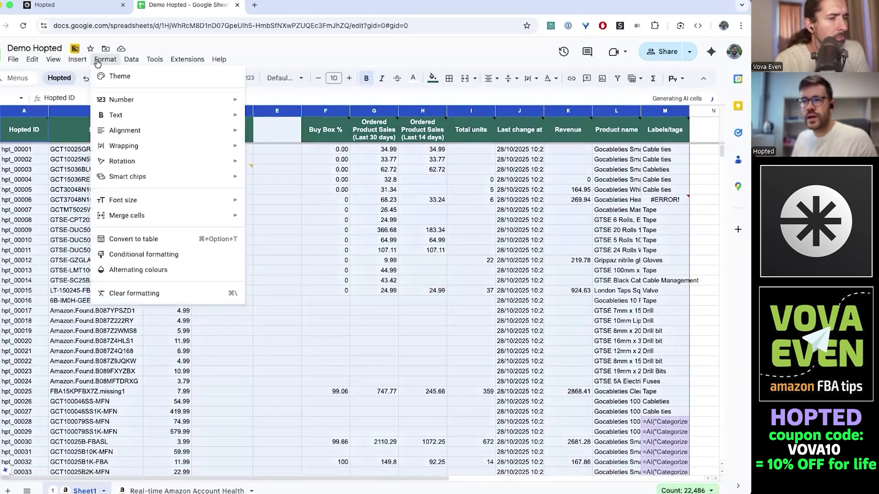
{"action": "left_click", "coordinate": [150, 238]}
Step: Change the Labels/tags table column's type to Drop-down
{"action": "scroll", "coordinate": [449, 207], "scroll_direction": "right", "scroll_amount": 3}
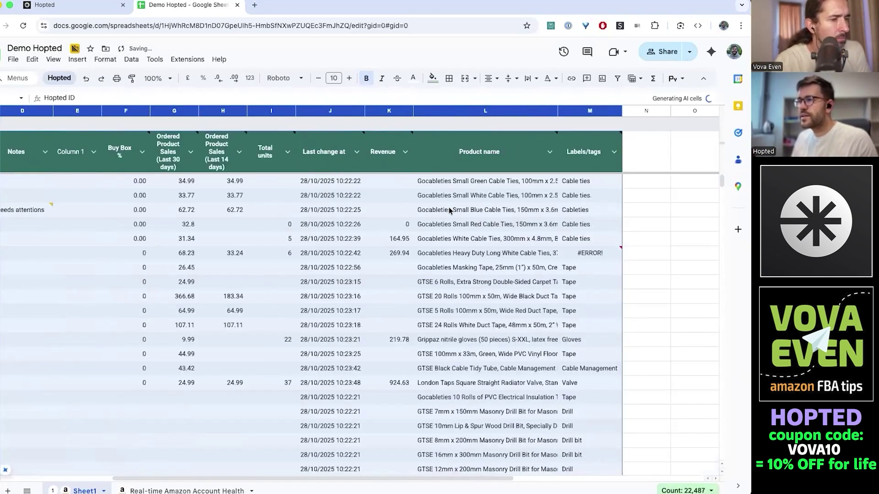
{"action": "scroll", "coordinate": [449, 211], "scroll_direction": "right", "scroll_amount": 3}
{"action": "left_click", "coordinate": [453, 152]}
{"action": "mouse_move", "coordinate": [486, 186]}
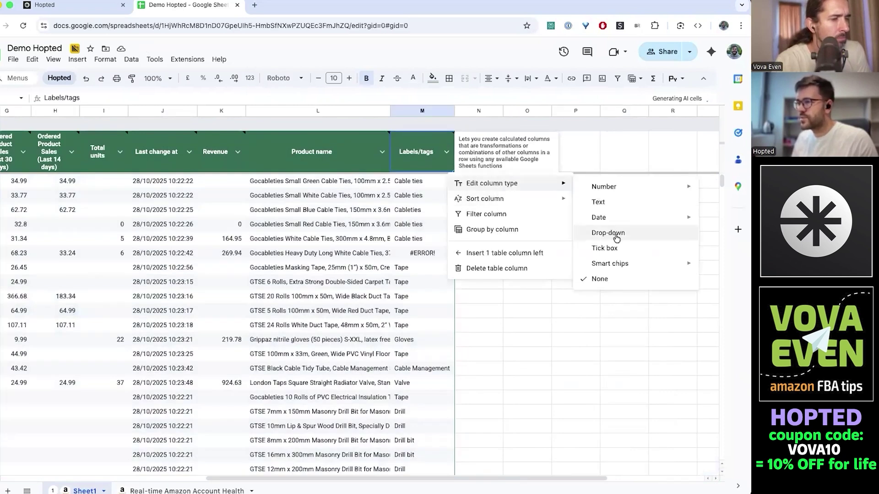
{"action": "left_click", "coordinate": [617, 233]}
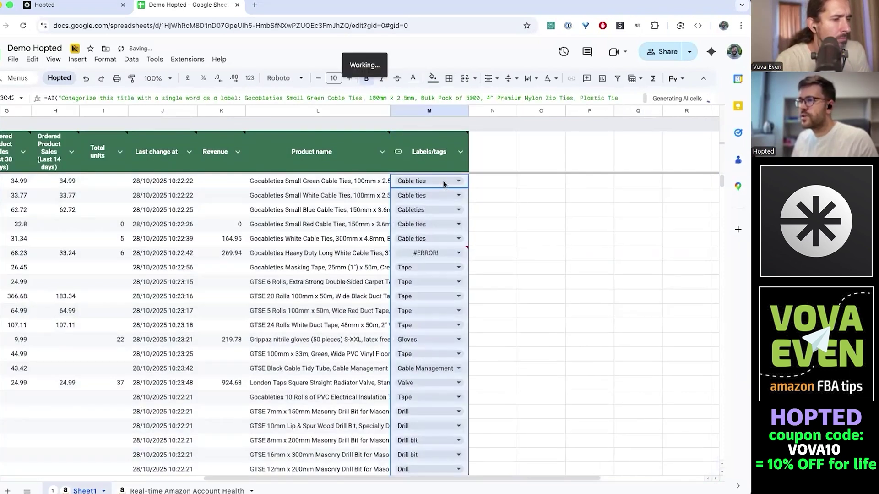